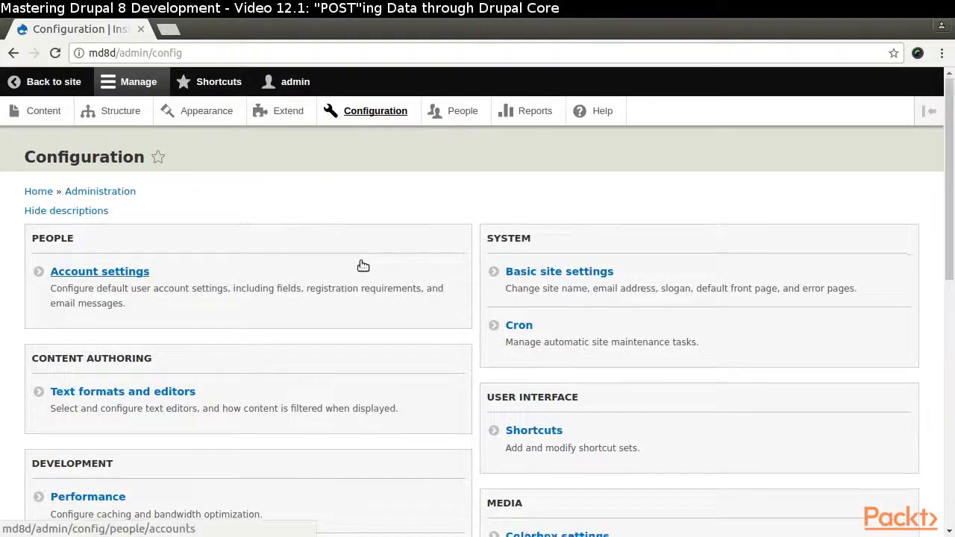
- Open the Content resource's REST settings to review its methods, formats and authentication
scroll(363, 267, "down", 10)
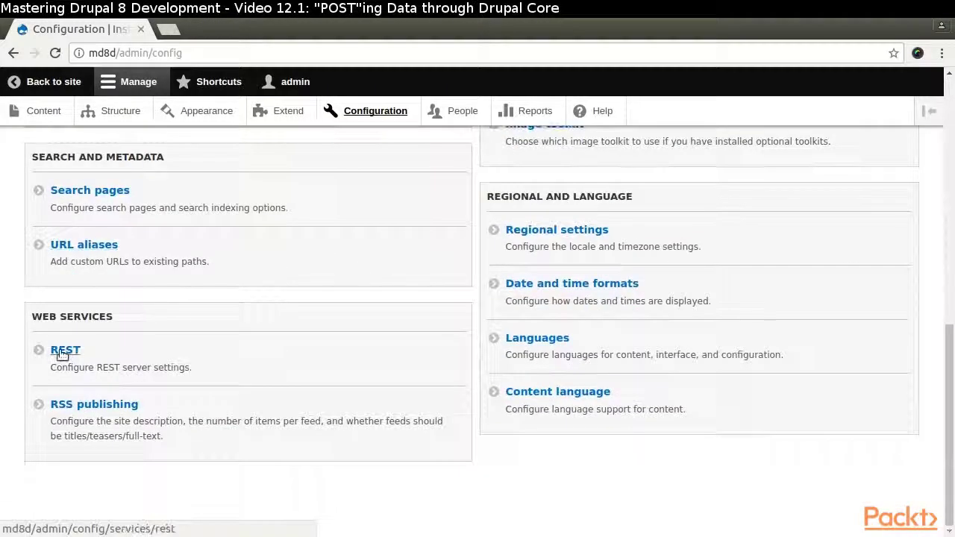
left_click(61, 351)
left_click(774, 355)
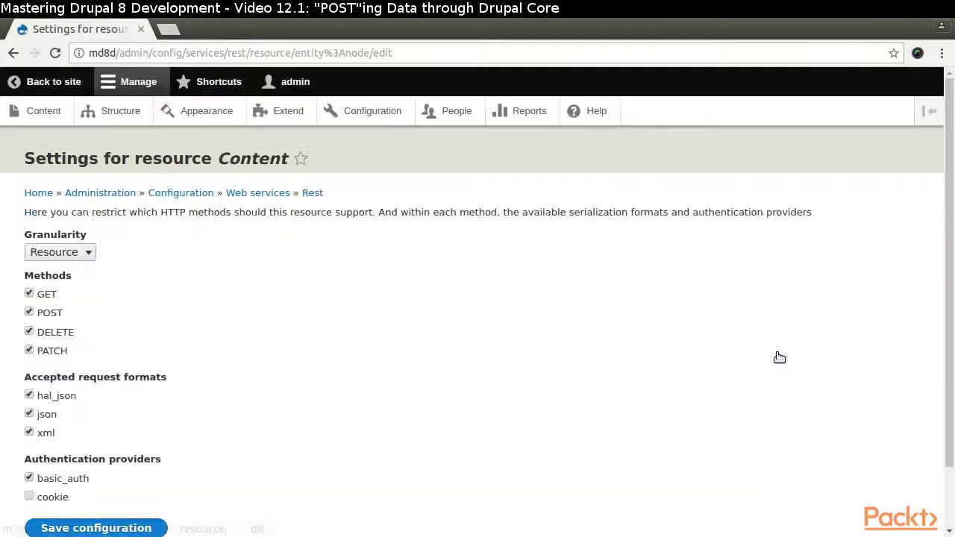
scroll(278, 299, "down", 2)
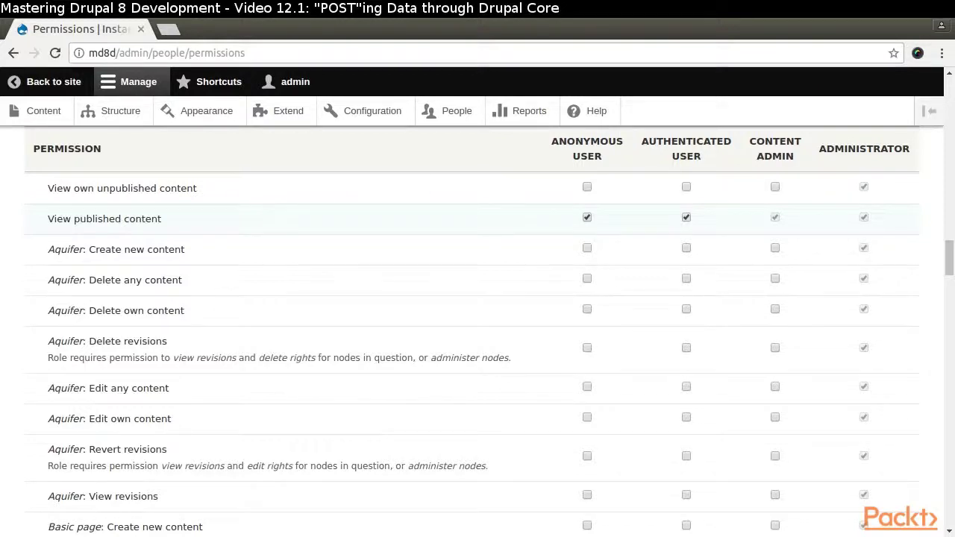
- Open the People page in a new tab and show the Roles list
right_click(454, 111)
left_click(511, 117)
left_click(232, 28)
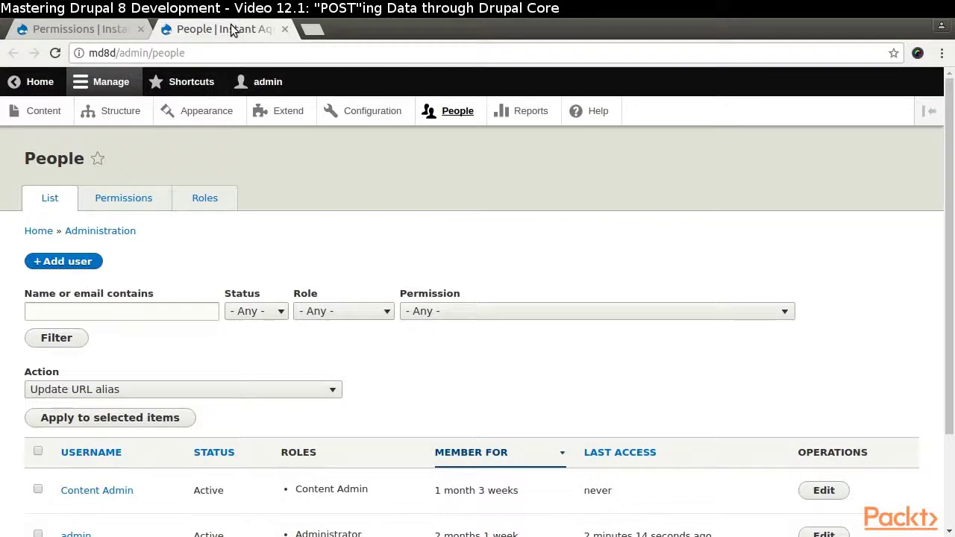
left_click(207, 199)
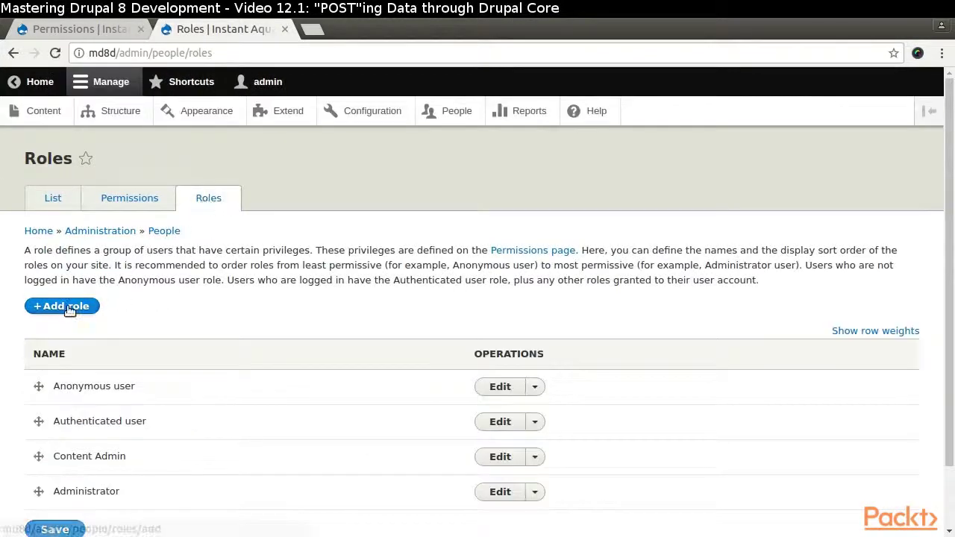
- Add and save a new role named 'Privileged REST User'
left_click(68, 306)
left_click(164, 239)
type("P")
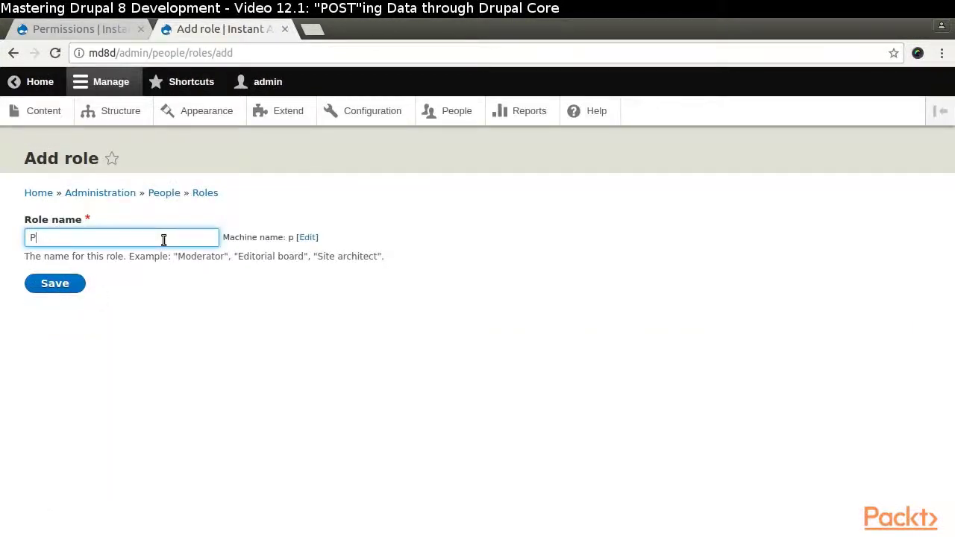
type("rivileged REST User")
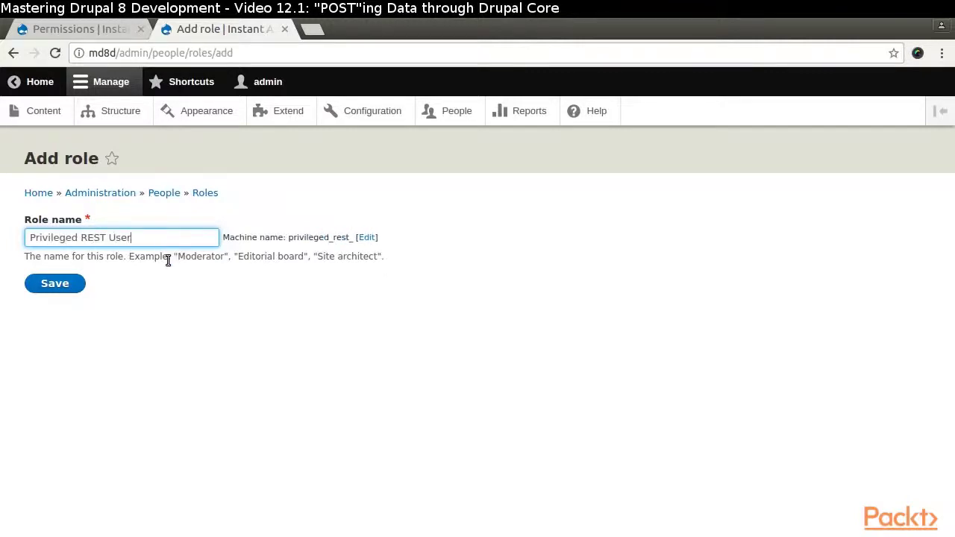
left_click(57, 290)
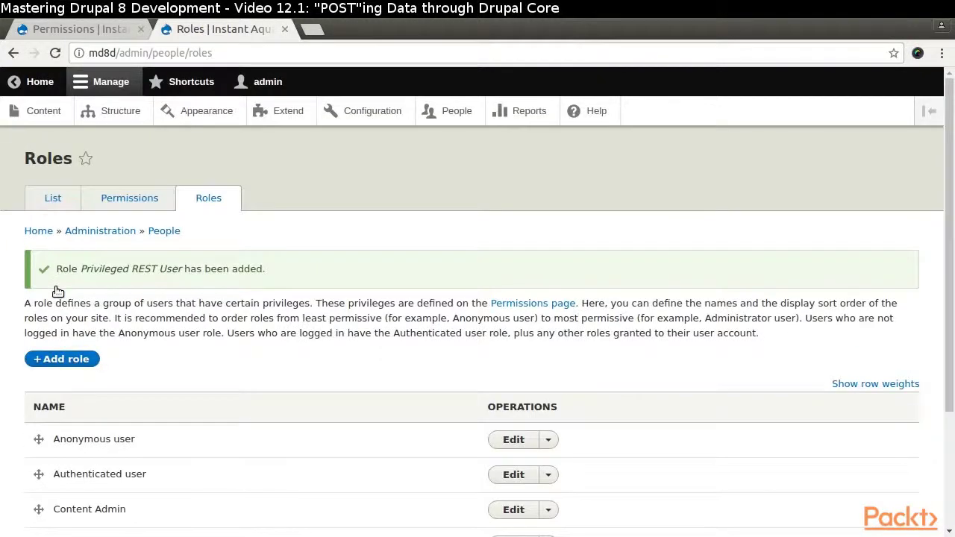
- Move Privileged REST User above Content Admin and save the role order
scroll(200, 230, "down", 4)
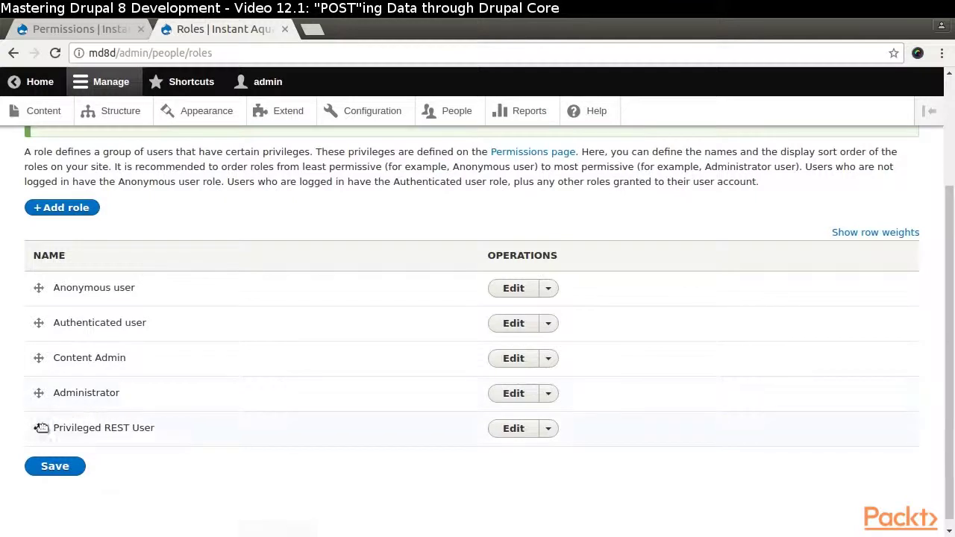
left_click_drag(39, 427, 38, 370)
left_click(52, 517)
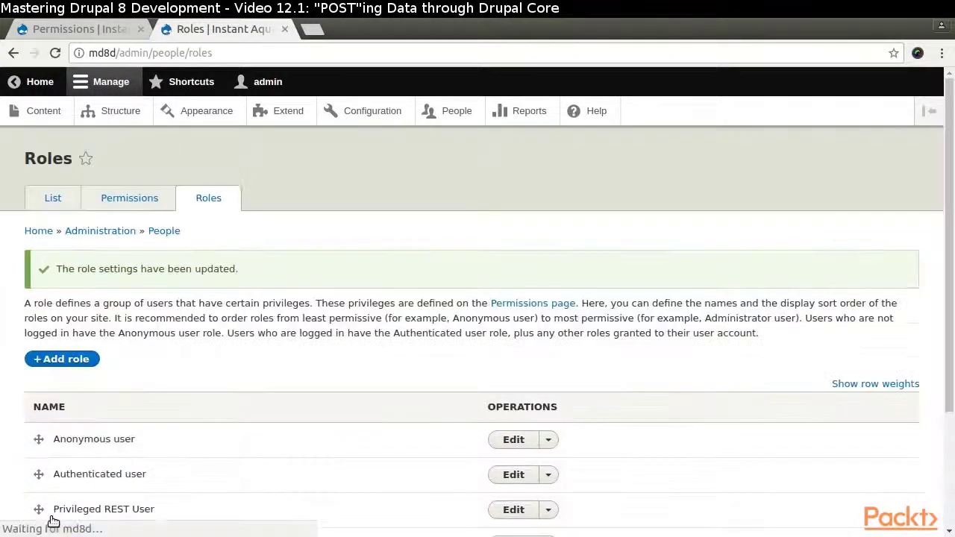
- Close the Roles tab, reload Permissions, and scroll to the Water Eco Action permission rows
left_click(285, 29)
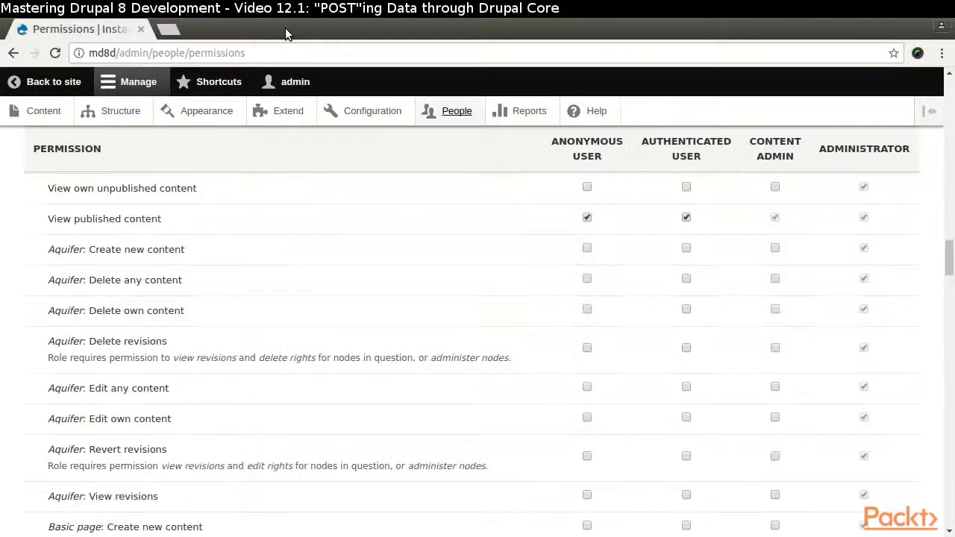
left_click(55, 53)
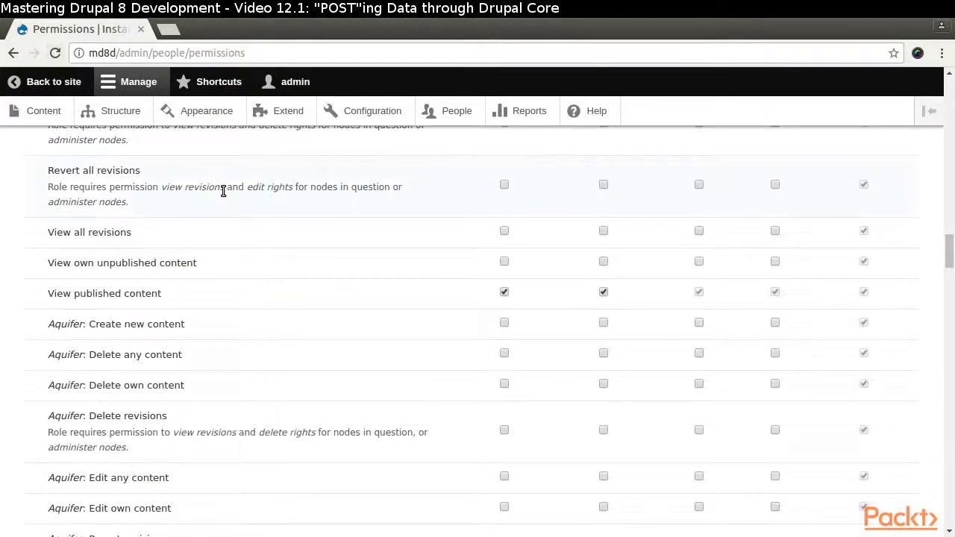
scroll(339, 252, "up", 2)
scroll(340, 252, "down", 3)
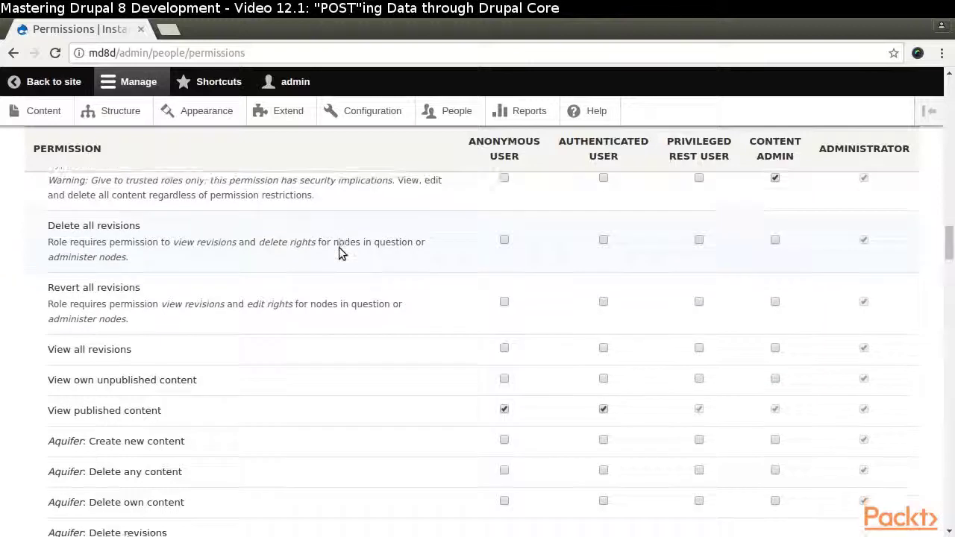
scroll(338, 247, "down", 4)
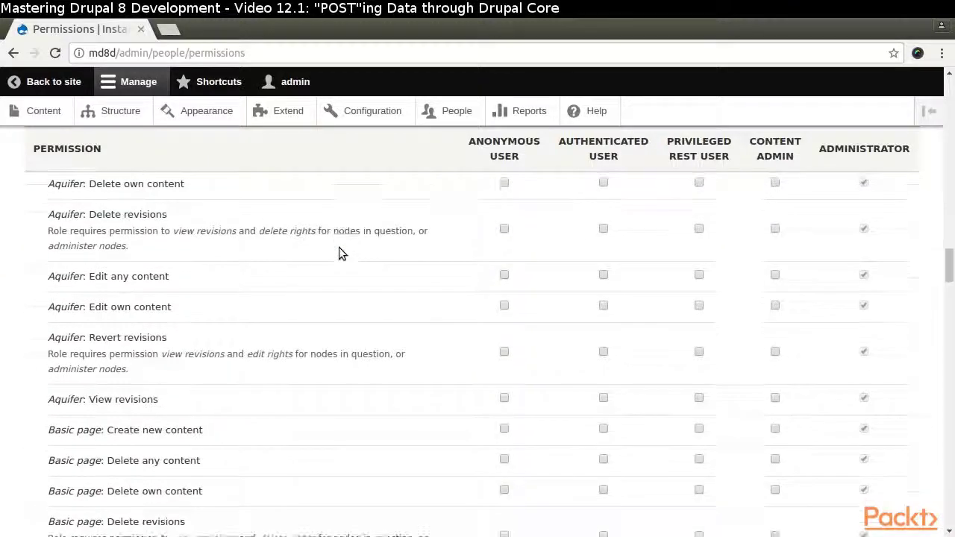
scroll(339, 246, "down", 7)
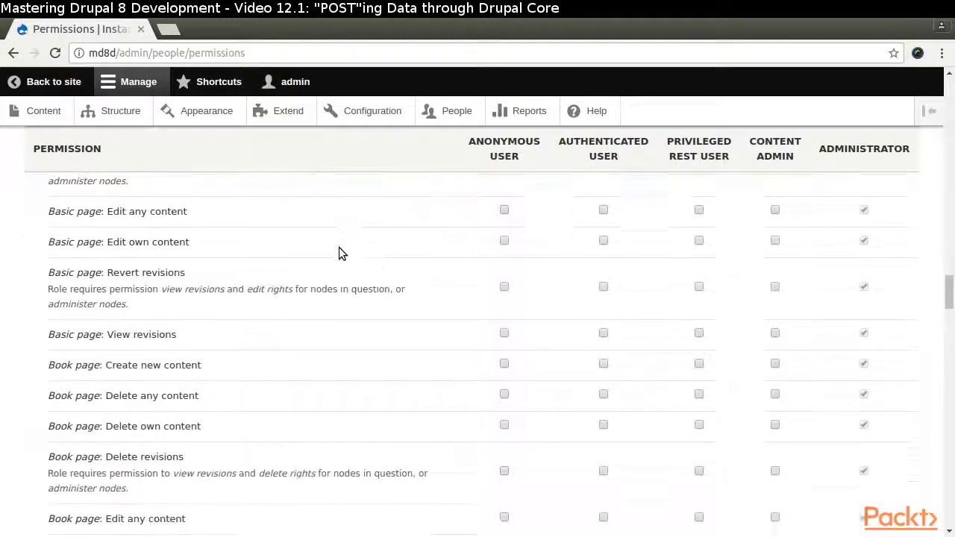
scroll(338, 247, "down", 3)
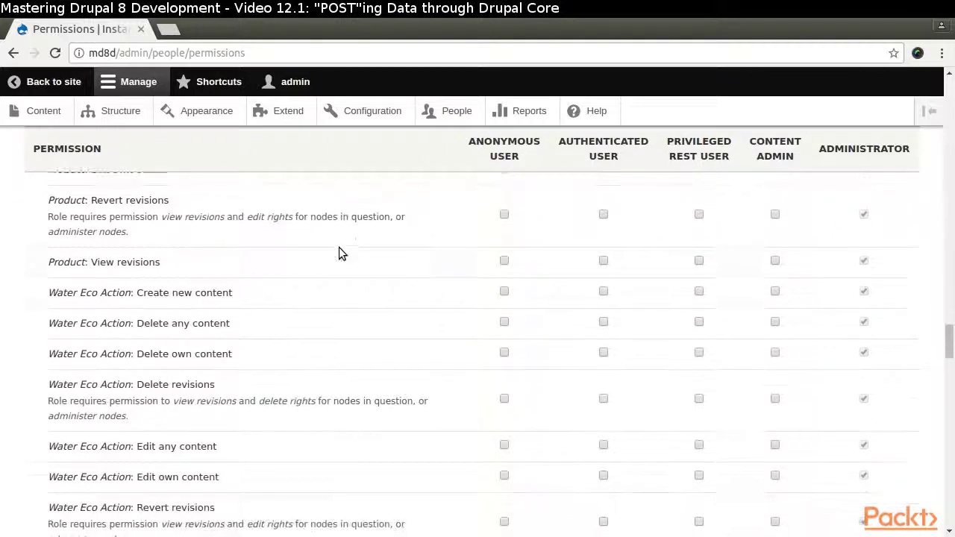
scroll(339, 247, "down", 1)
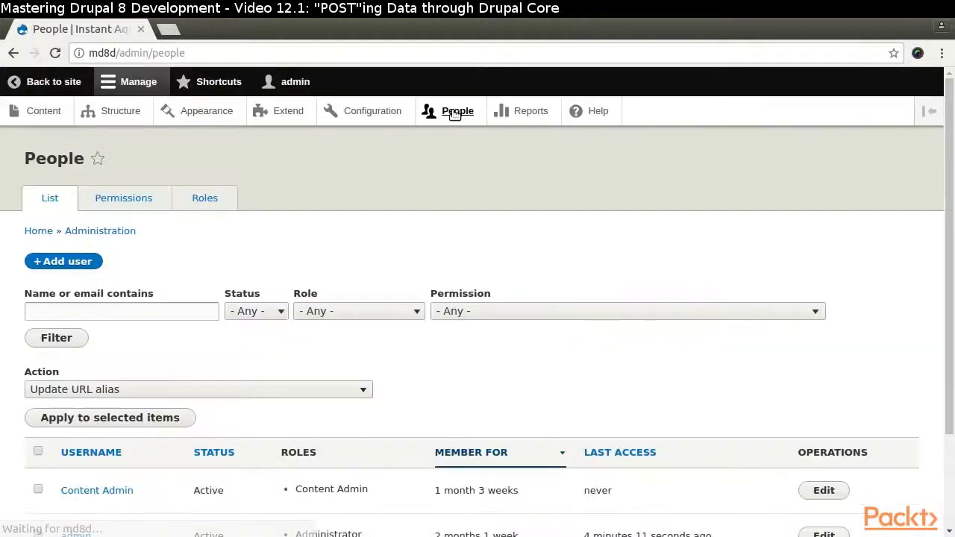
- Start a new user with the account's e-mail, username rest_user, and the password entered twice
left_click(63, 261)
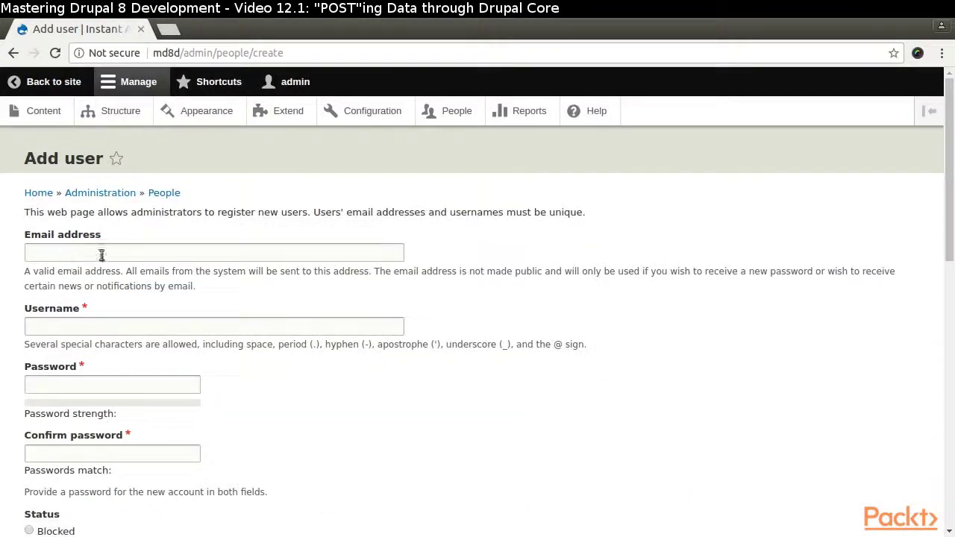
left_click(102, 255)
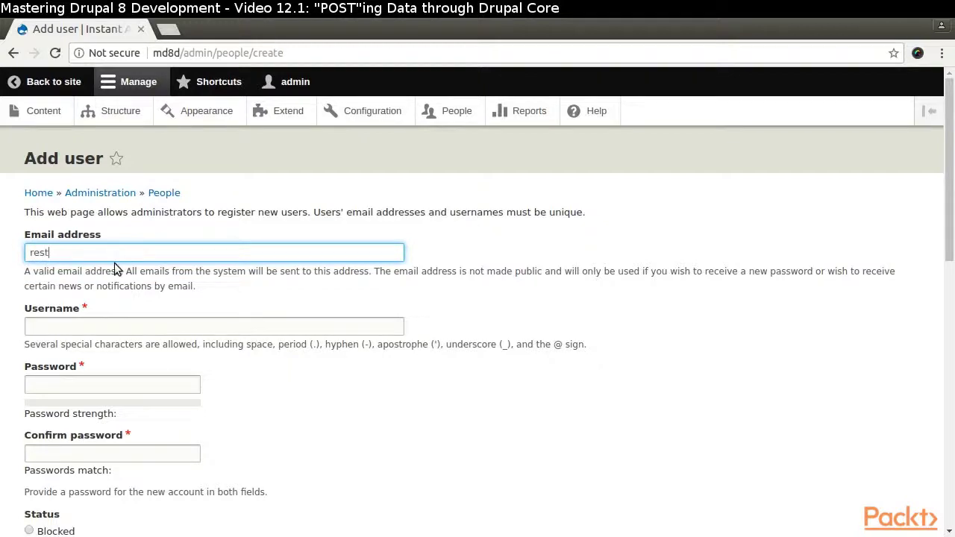
key("Tab")
type("rest_user")
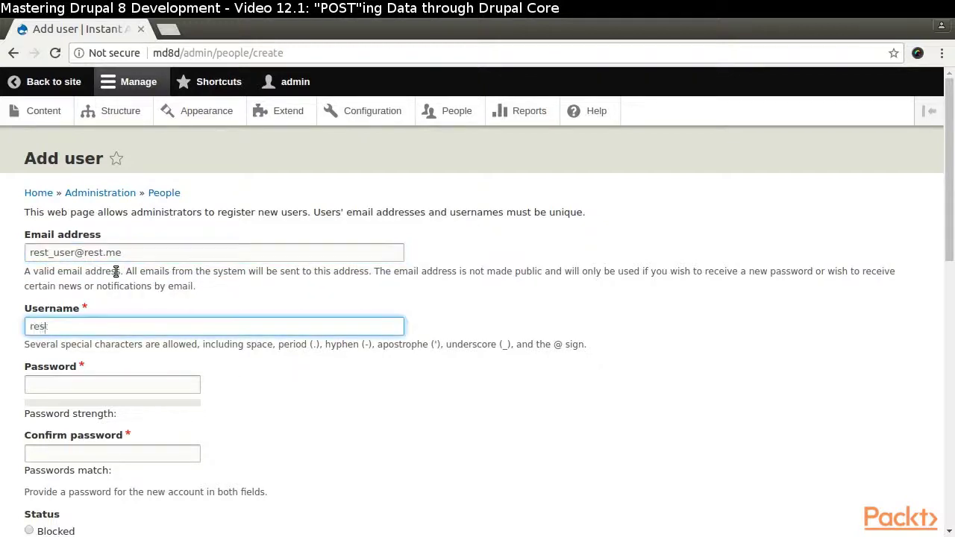
key("Tab")
type("rest_user")
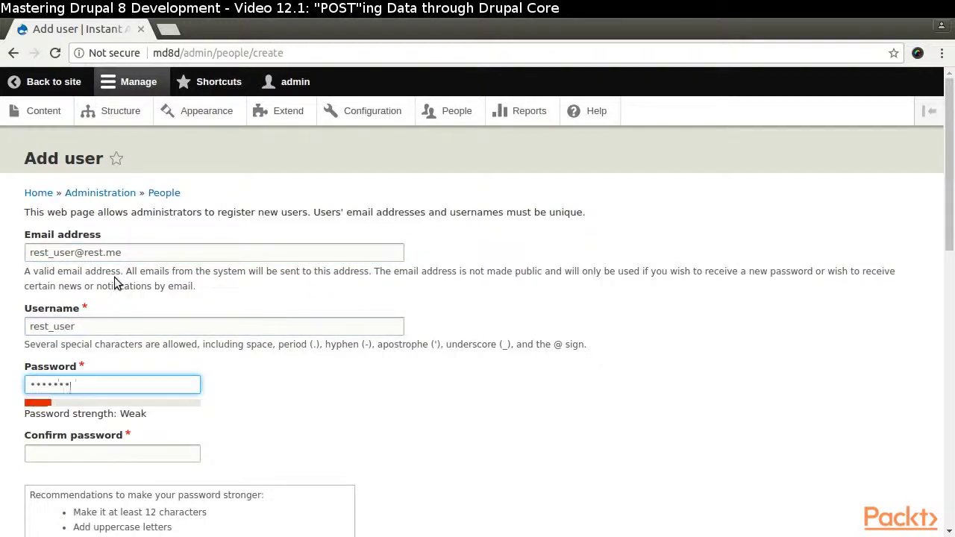
key("Tab")
type("rest_user")
- Tick the Privileged REST User role and create the account
scroll(385, 416, "down", 2)
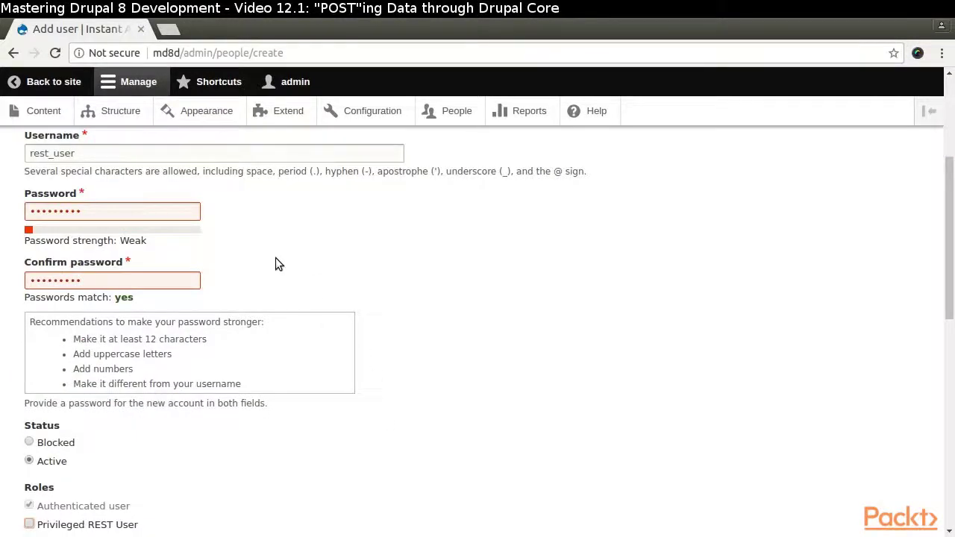
scroll(275, 264, "down", 4)
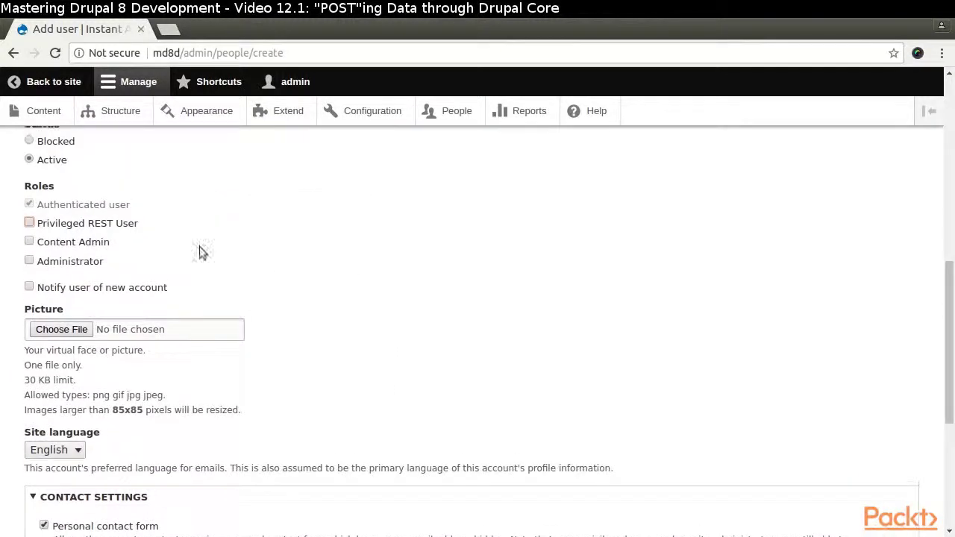
left_click(30, 223)
scroll(298, 270, "down", 4)
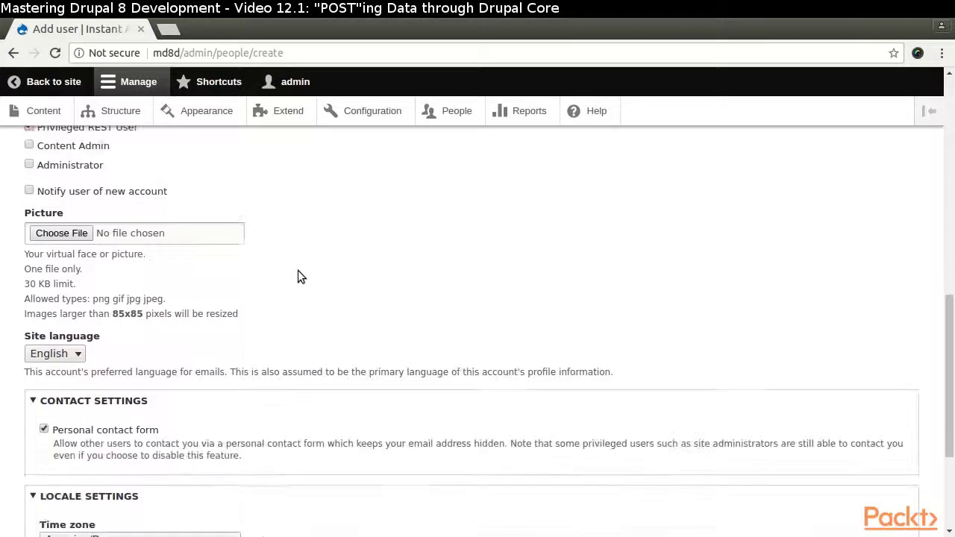
left_click(93, 458)
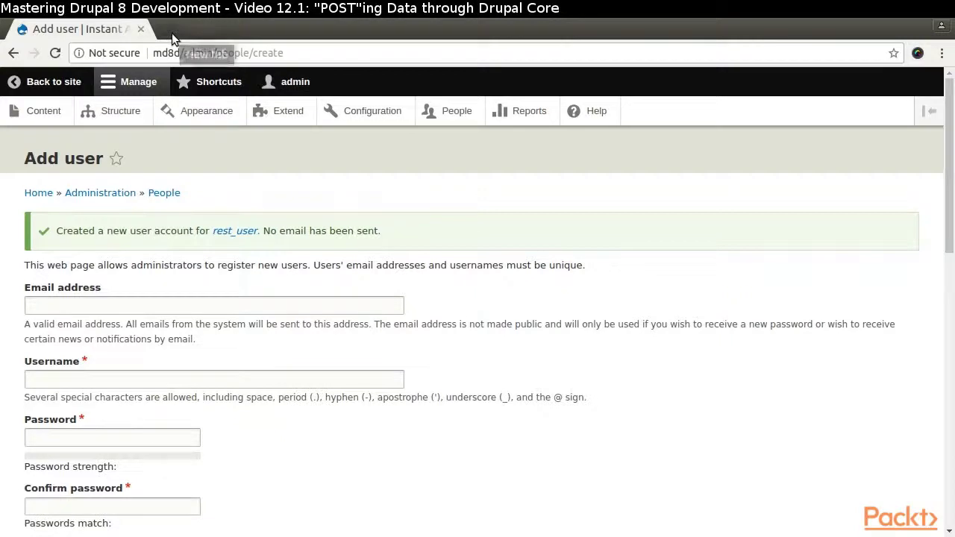
- Load the copied GET client address in a new tab to view its output
left_click(171, 32)
right_click(194, 52)
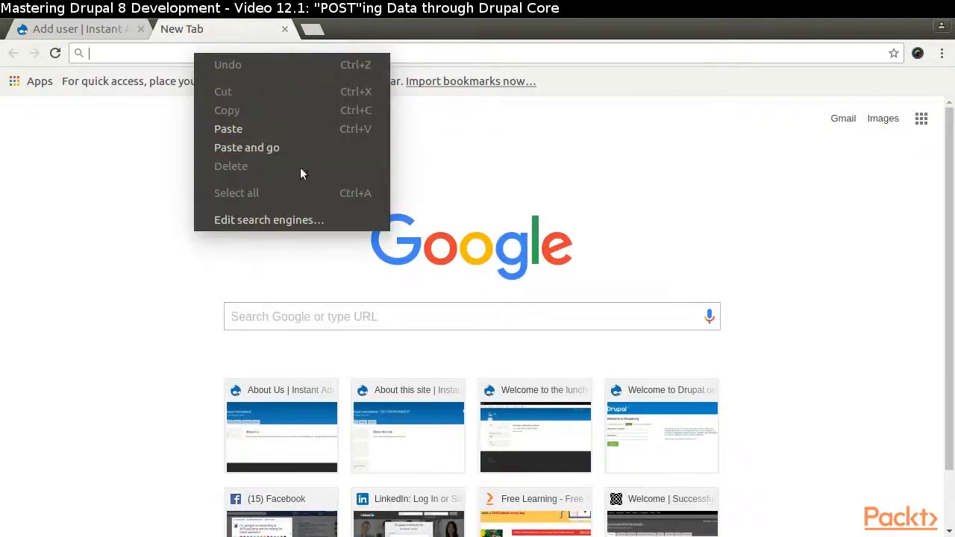
left_click(274, 148)
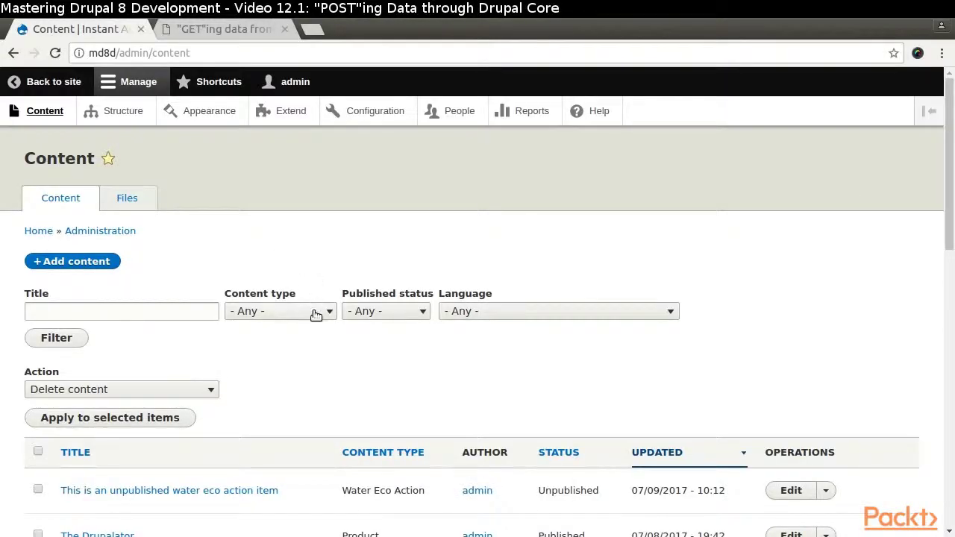
- Filter the content list to Water Eco Action and close the GET output tab
left_click(314, 310)
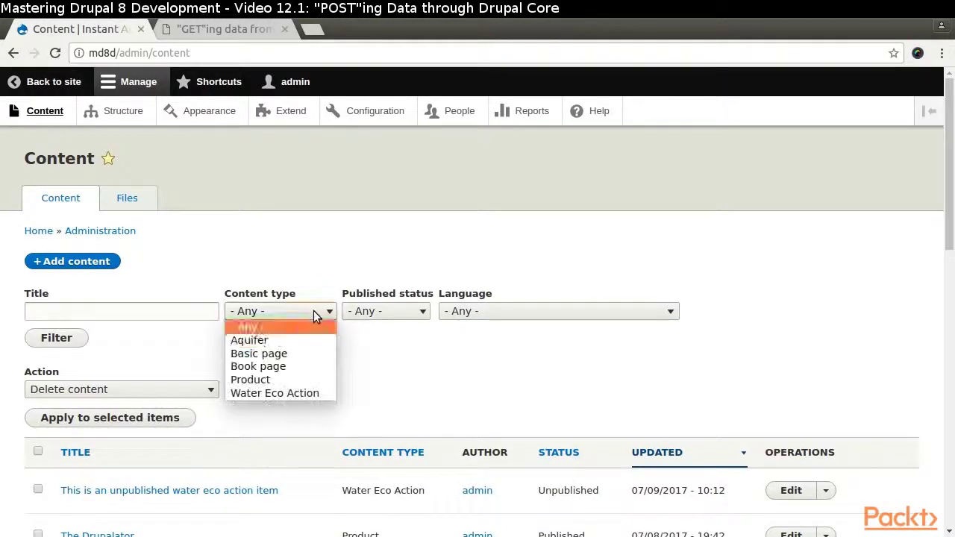
left_click(263, 391)
left_click(64, 338)
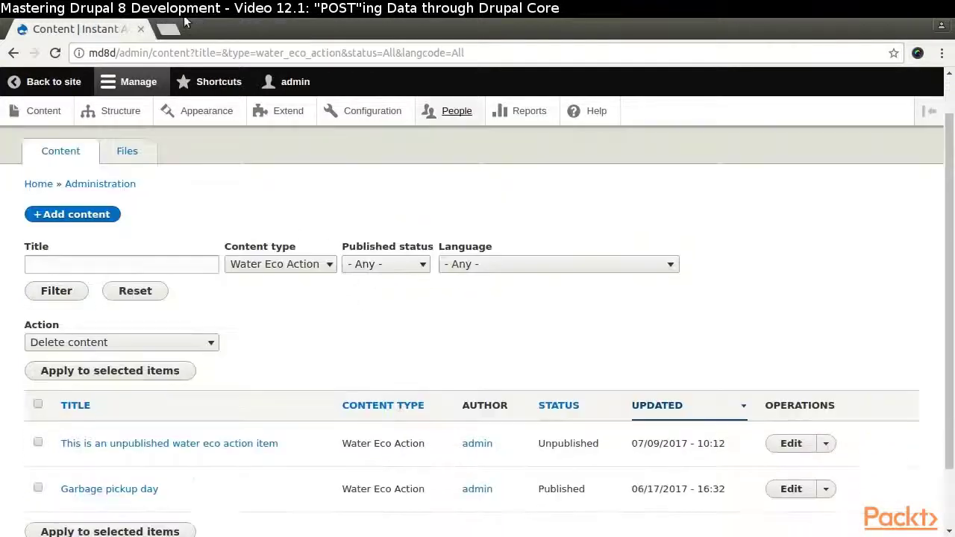
middle_click(169, 26)
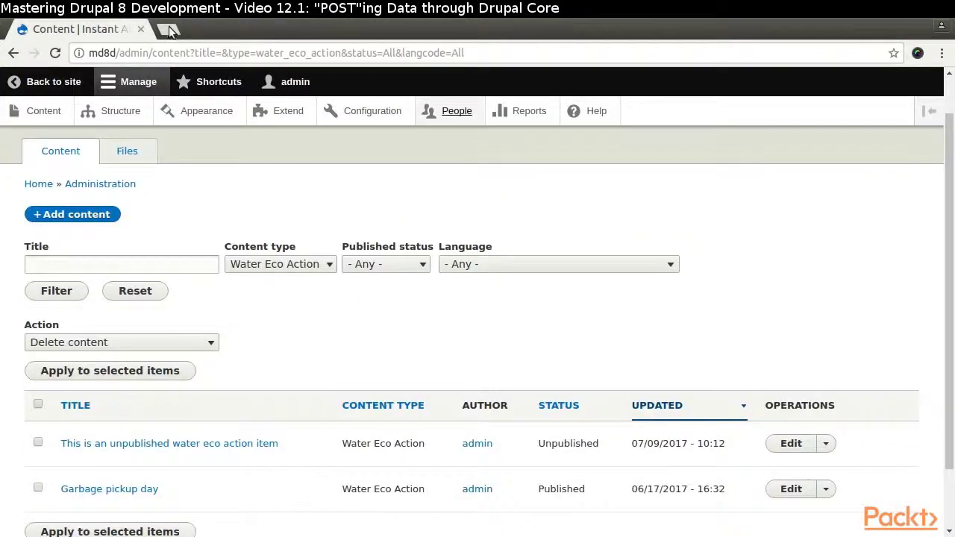
left_click(168, 28)
- Paste and load the POST client address, then scroll through the returned node fields
right_click(153, 50)
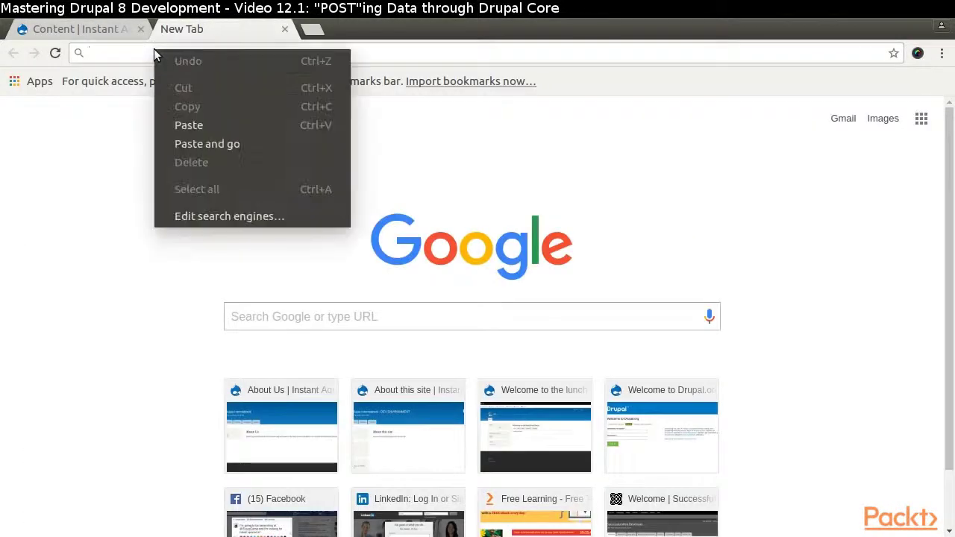
left_click(232, 143)
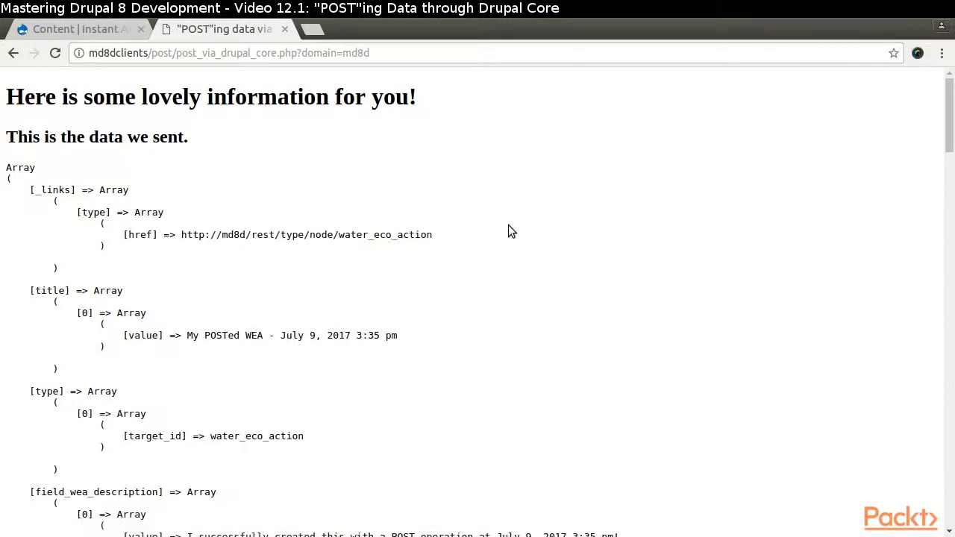
scroll(508, 225, "down", 10)
scroll(508, 225, "down", 10)
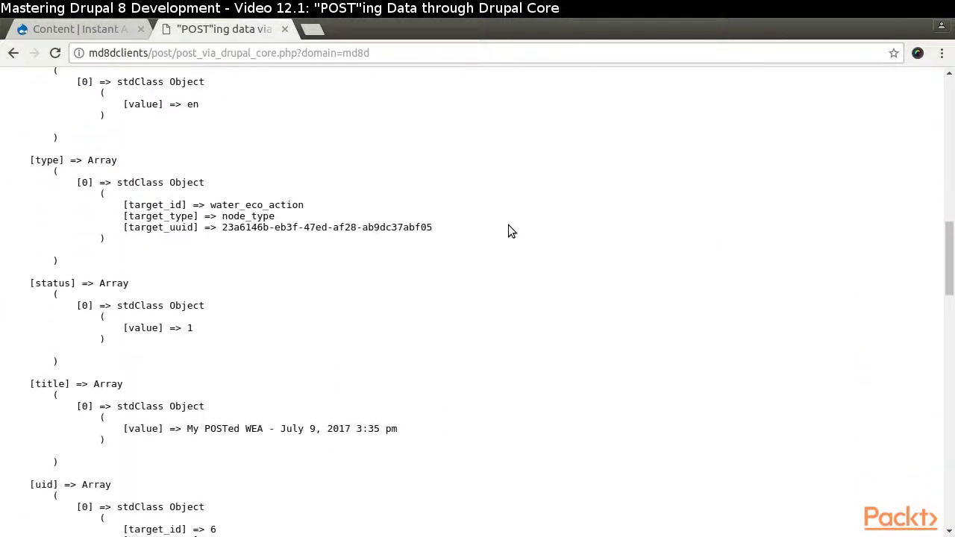
scroll(508, 231, "down", 10)
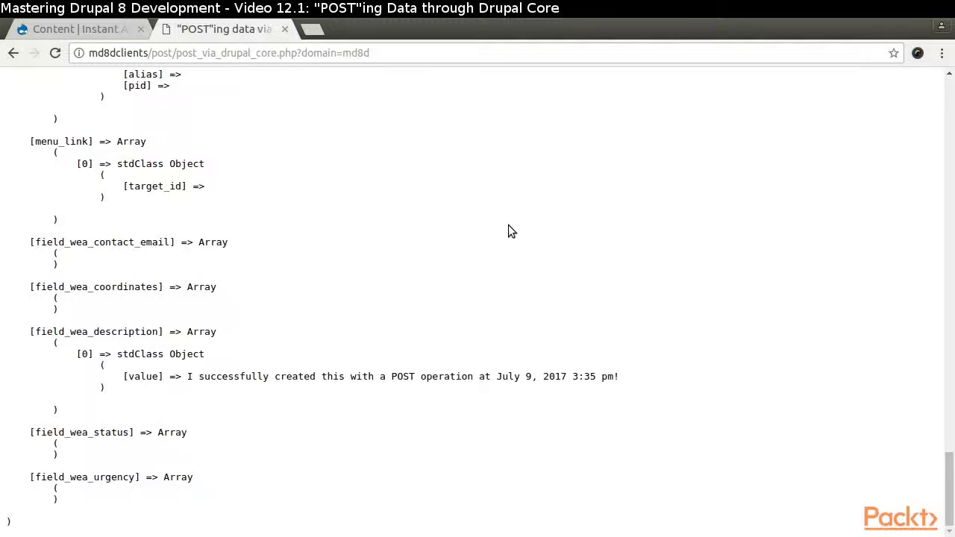
- Return to the Water Eco Action content list and reload it
left_click(86, 33)
left_click(55, 59)
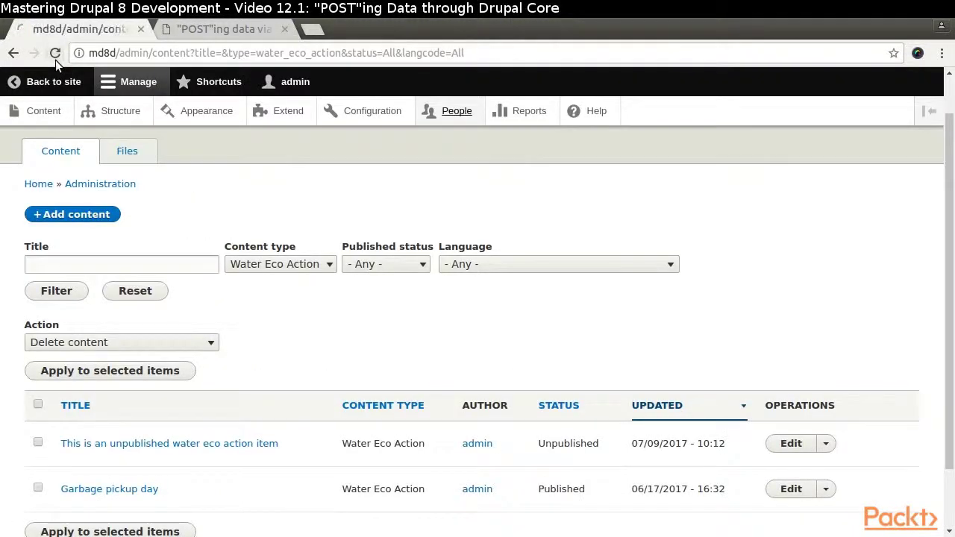